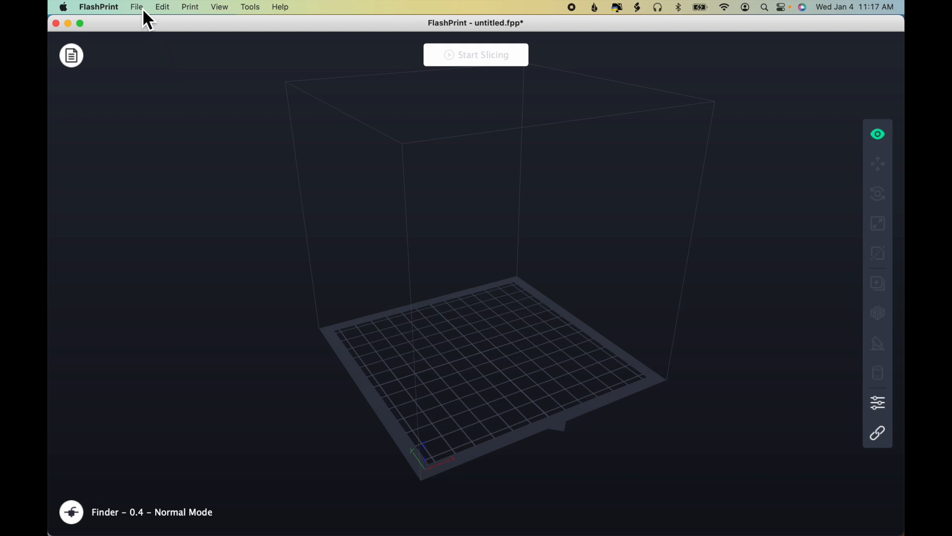
Load the example model 20mm_Box.stl onto the build plate.
click(142, 8)
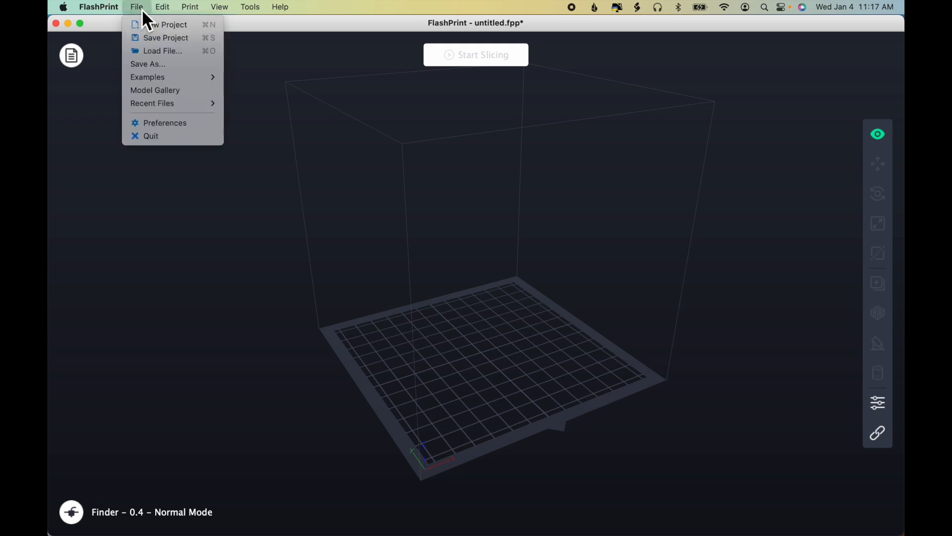
mouse_move(183, 77)
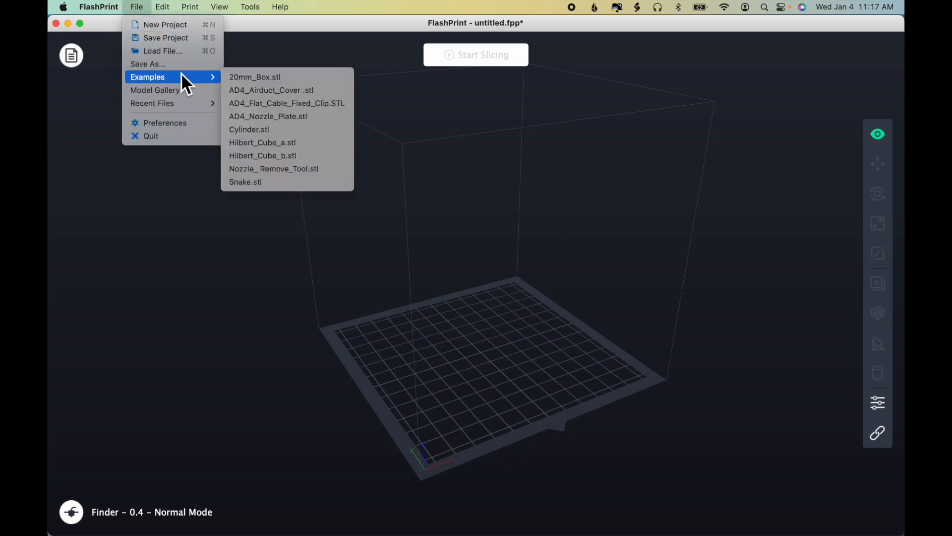
click(258, 79)
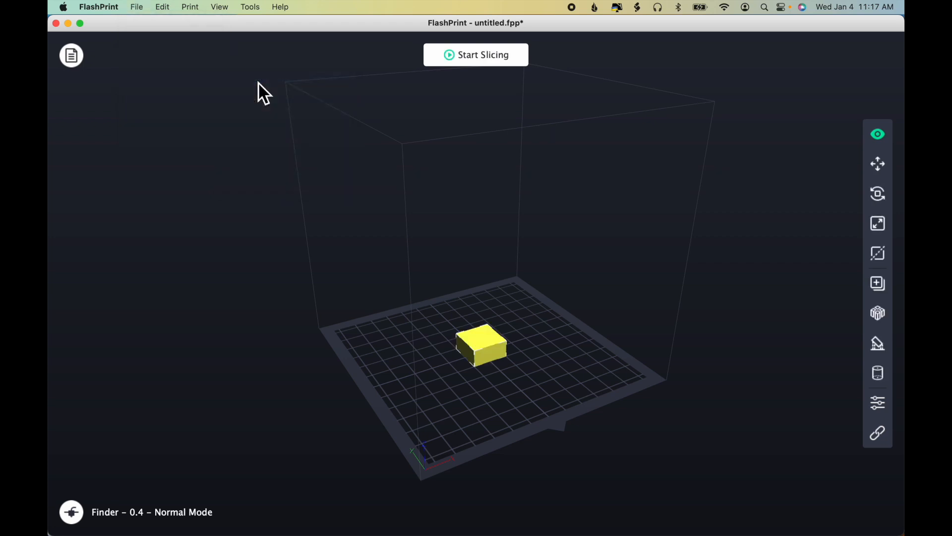
Examine the box and build plate at several zoom levels and from above and below.
scroll(641, 287, up, 3)
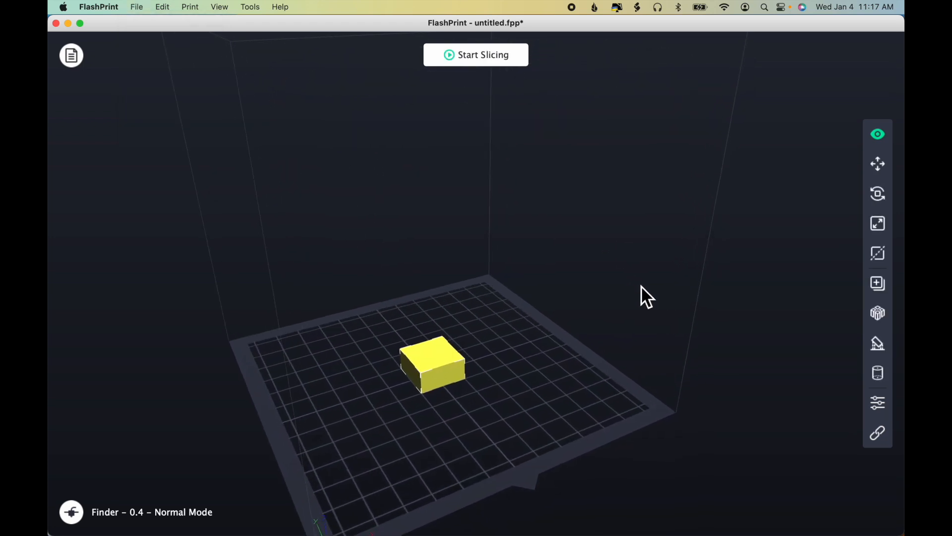
scroll(604, 349, down, 3)
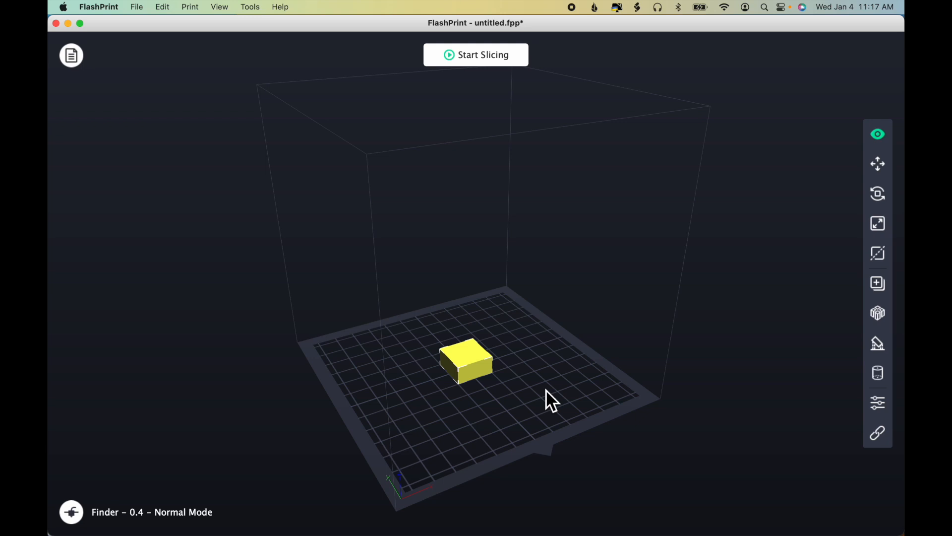
scroll(547, 390, up, 3)
scroll(546, 390, down, 3)
scroll(546, 390, up, 3)
scroll(546, 390, down, 3)
scroll(545, 389, up, 3)
scroll(545, 390, down, 3)
scroll(546, 389, up, 2)
scroll(545, 390, up, 3)
scroll(546, 389, down, 3)
scroll(545, 389, up, 3)
scroll(546, 389, down, 3)
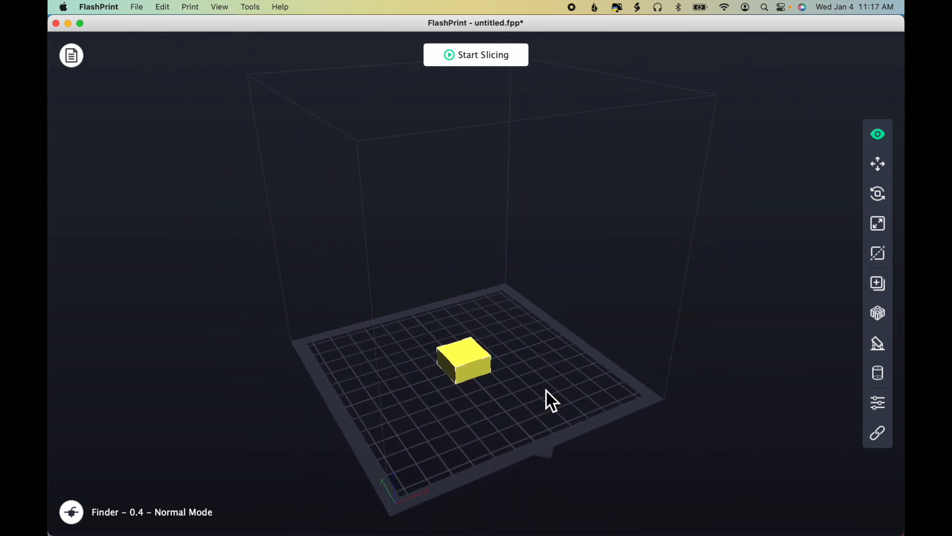
scroll(546, 389, up, 2)
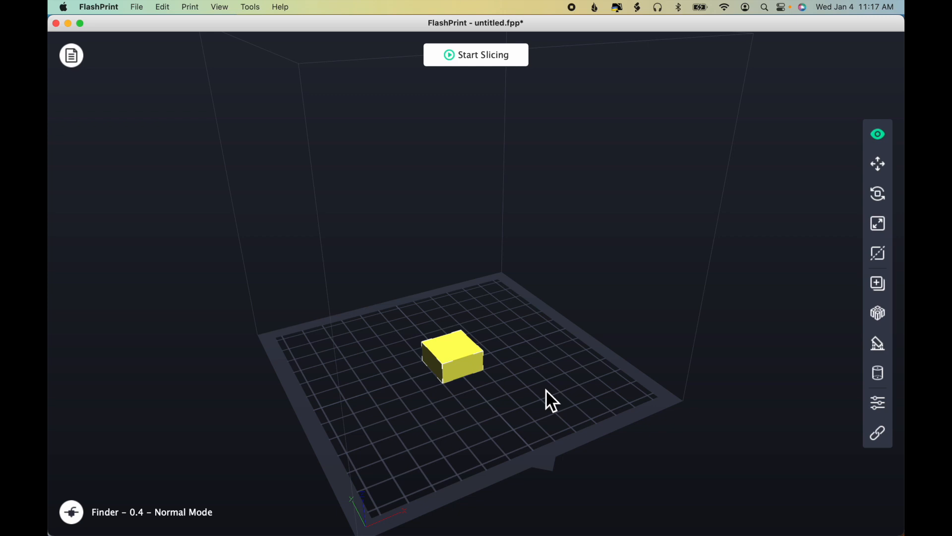
drag(461, 438, 452, 391)
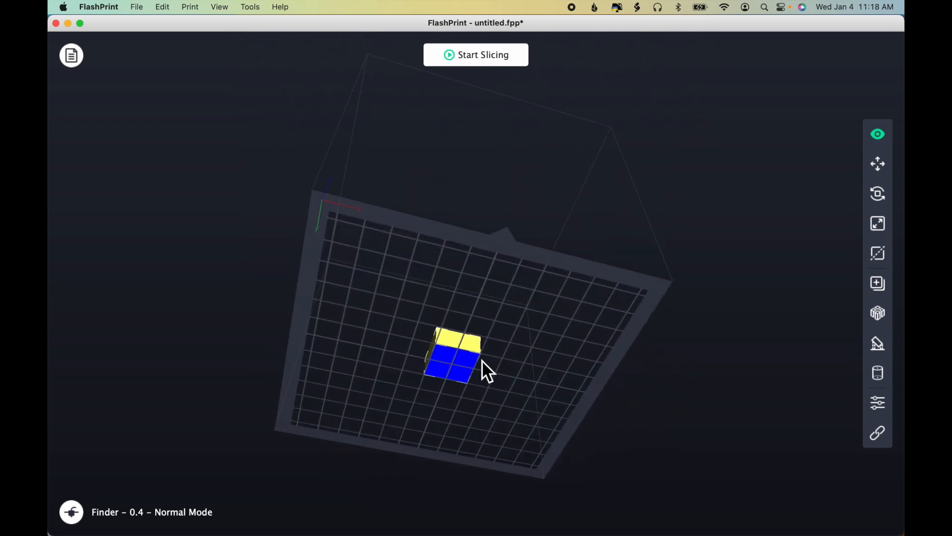
drag(549, 335, 552, 389)
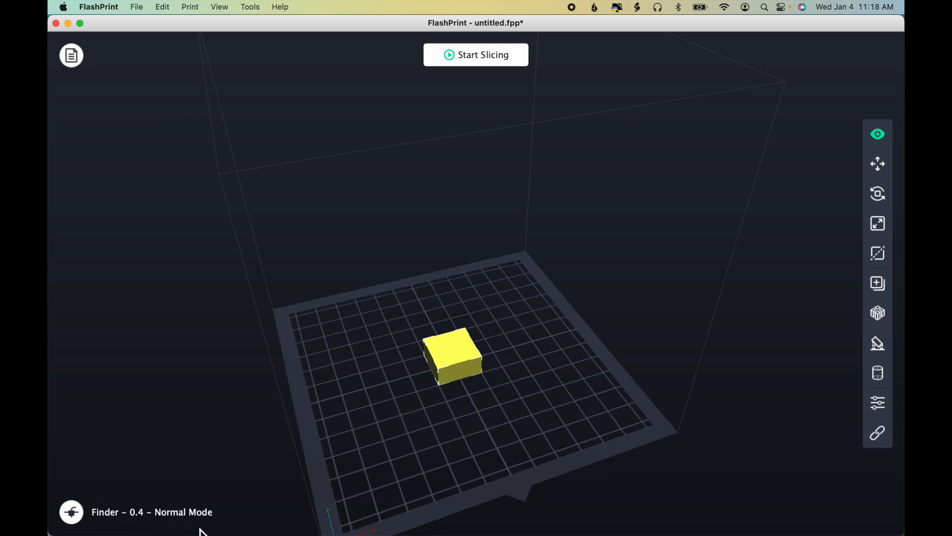
Check in the list of machine types that Finder is the selected printer, leaving the selection as it is.
click(75, 521)
mouse_move(118, 445)
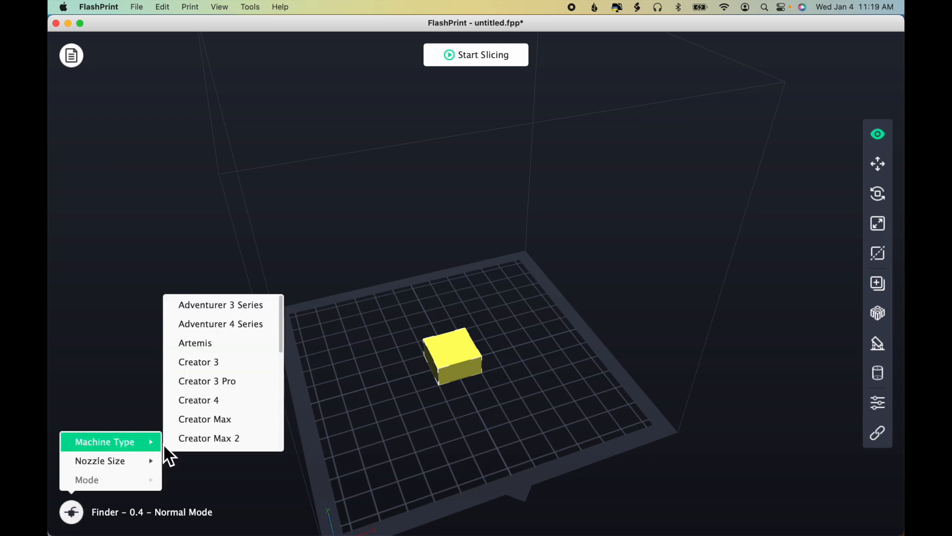
scroll(227, 393, down, 5)
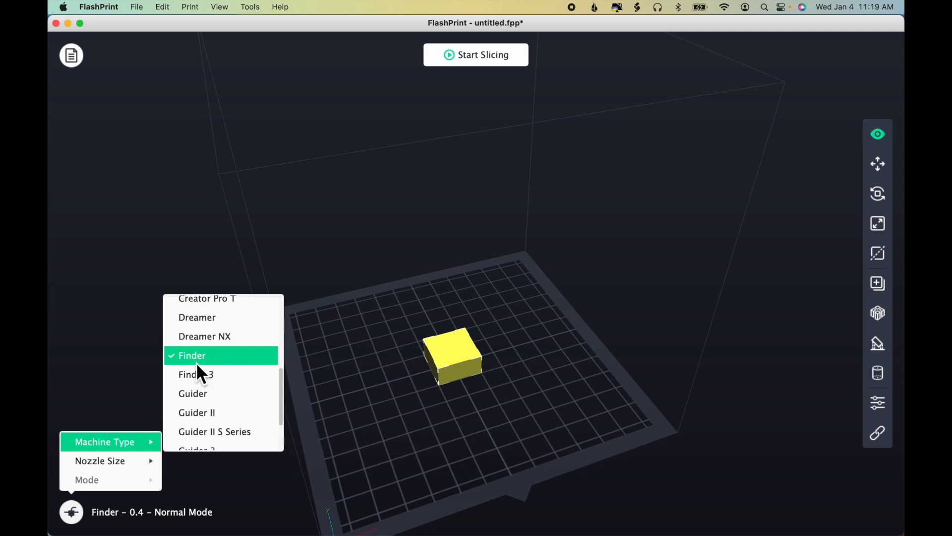
click(233, 487)
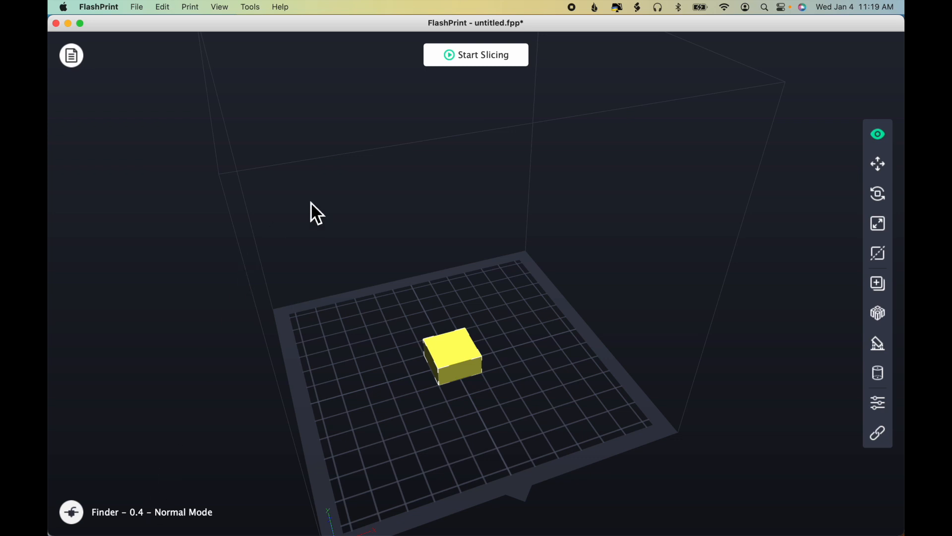
Slice the box for the Finder with the existing Flashforge-PLA, Fast profile settings and open the slice preview.
click(496, 58)
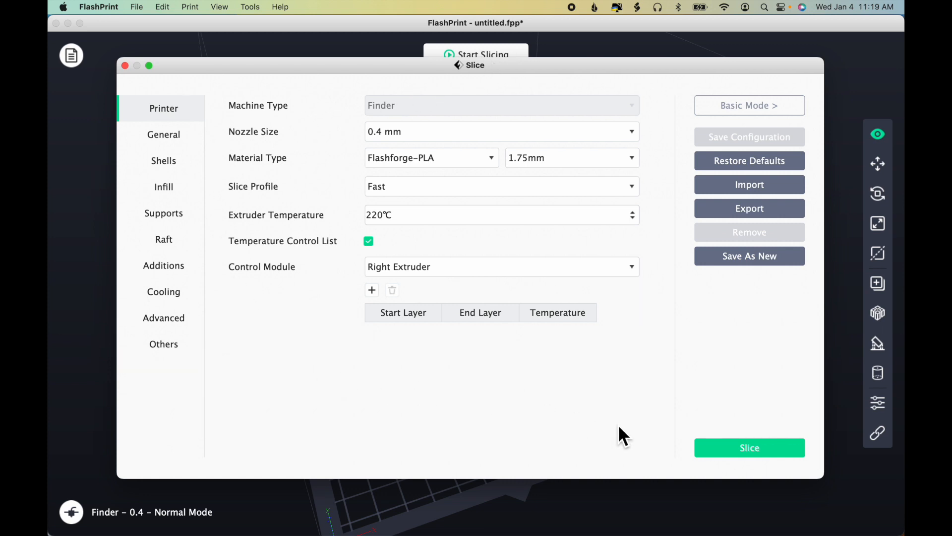
click(736, 451)
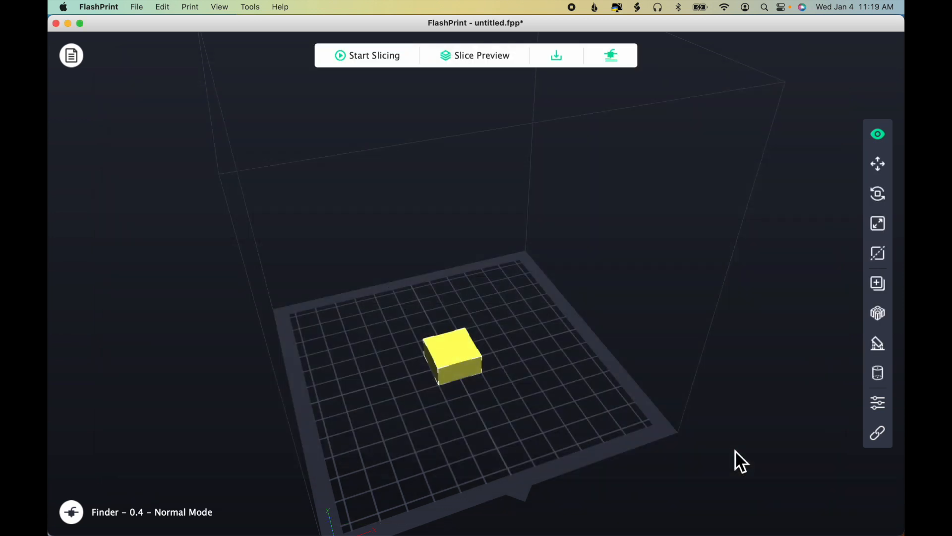
click(483, 56)
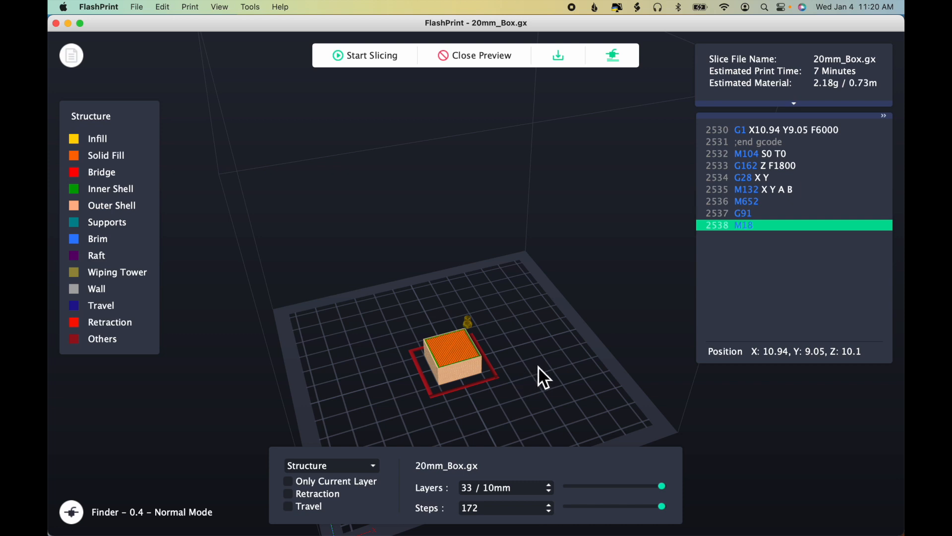
Lower the slice preview to layer 15 to examine the infill inside the box, and restore it to layer 33.
scroll(537, 366, up, 2)
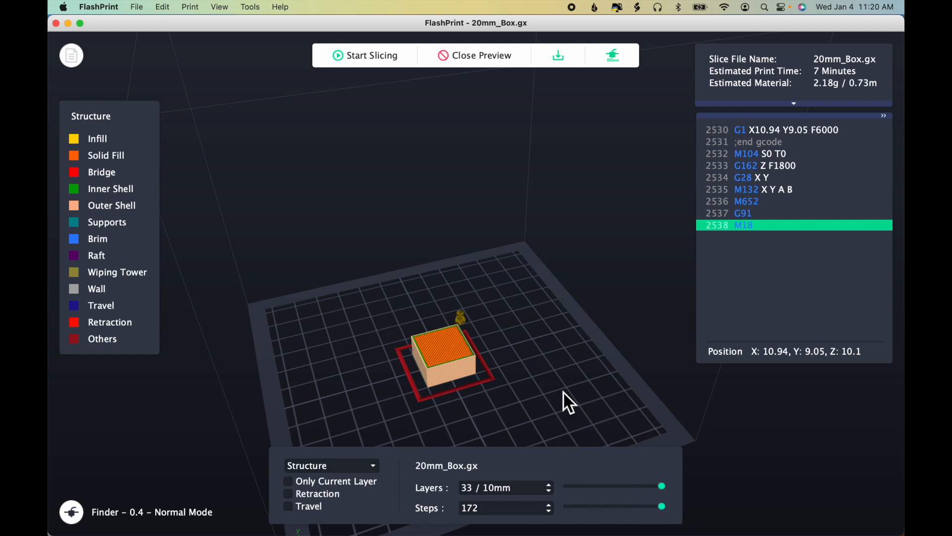
scroll(564, 392, up, 4)
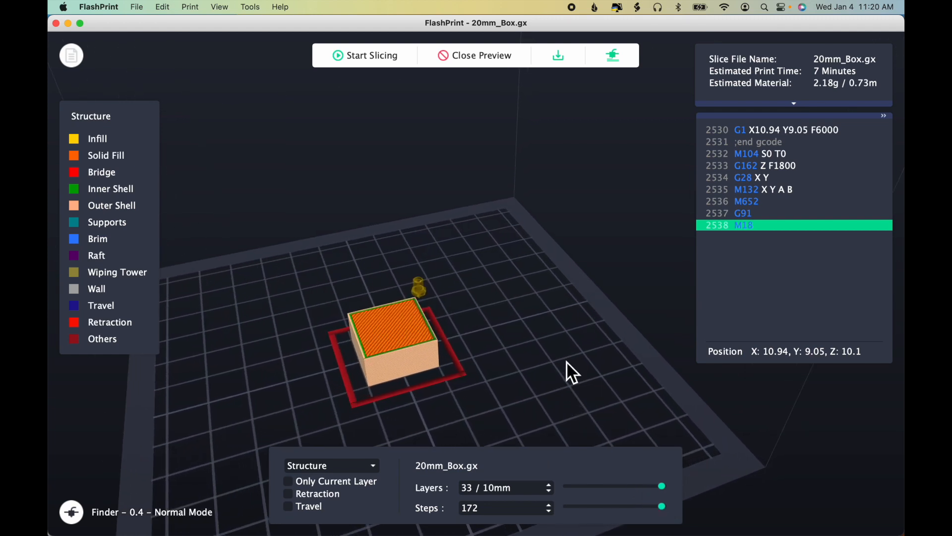
scroll(575, 358, down, 3)
drag(553, 223, 592, 206)
scroll(553, 318, up, 5)
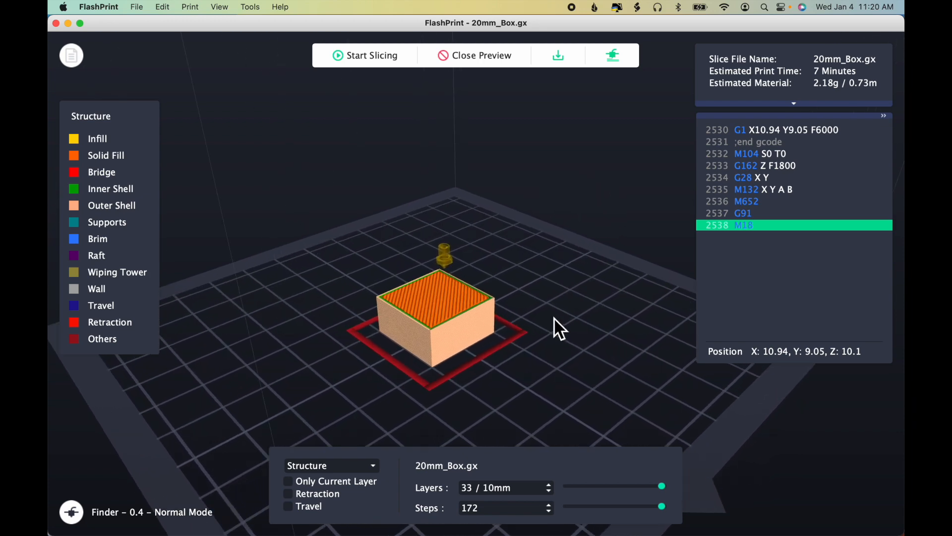
scroll(554, 318, up, 3)
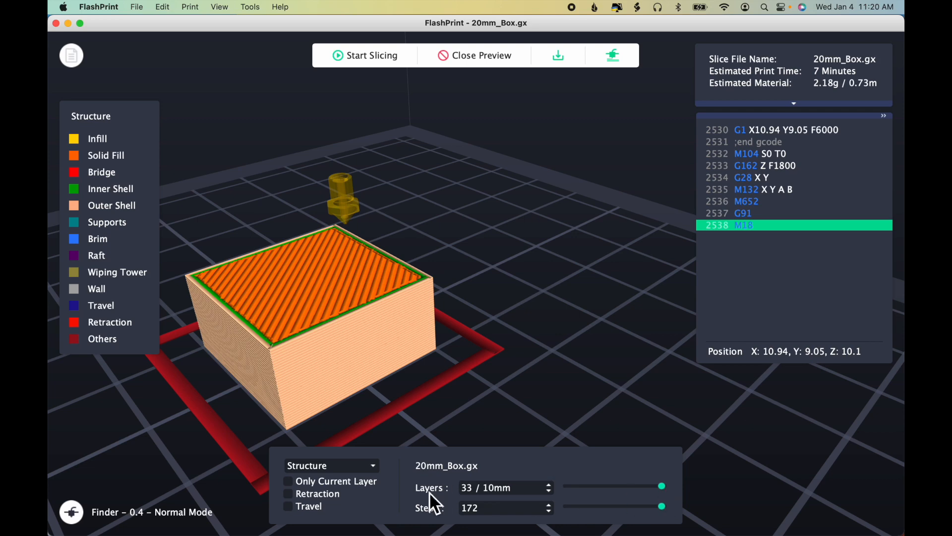
drag(668, 491, 615, 492)
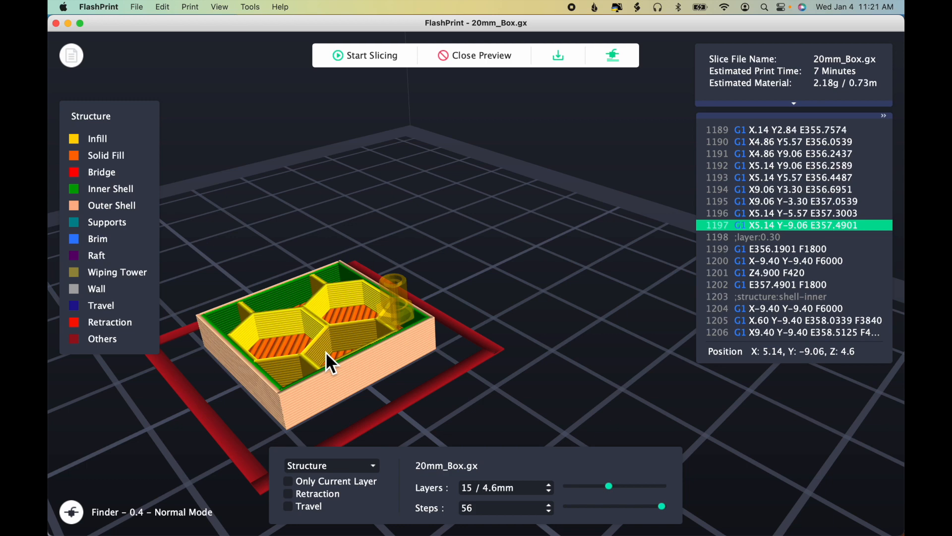
drag(615, 489, 671, 486)
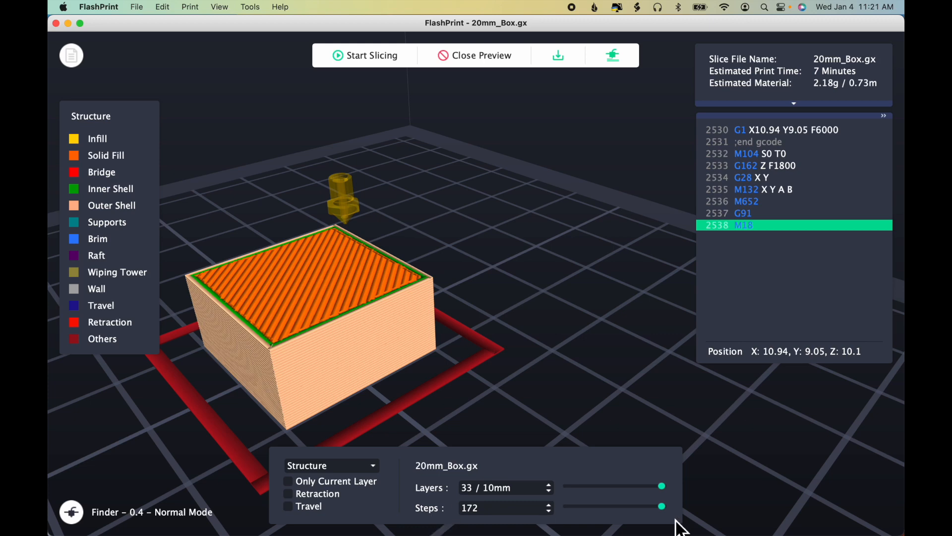
Play through the top layer's toolpath from step 0 via steps 141 and 158 to step 172.
drag(665, 510, 570, 516)
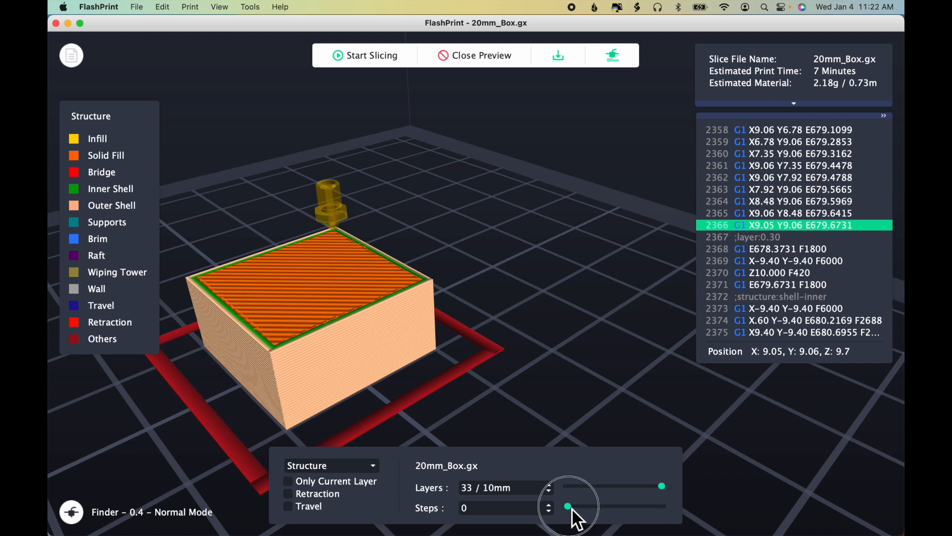
drag(574, 508, 651, 525)
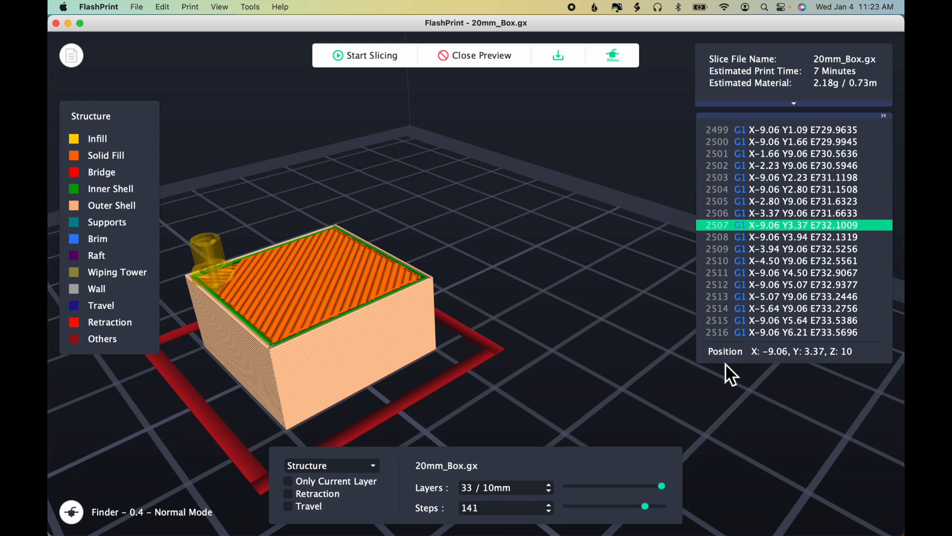
click(653, 511)
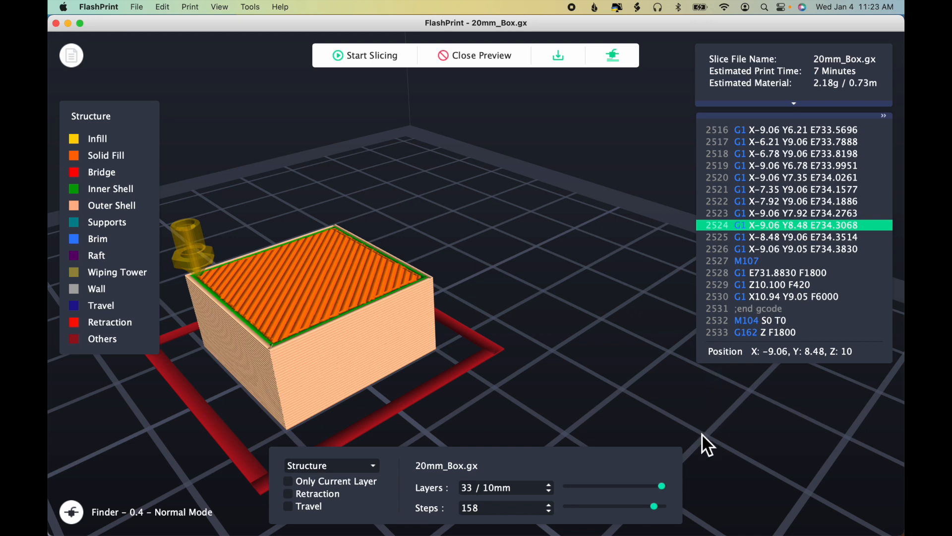
click(662, 507)
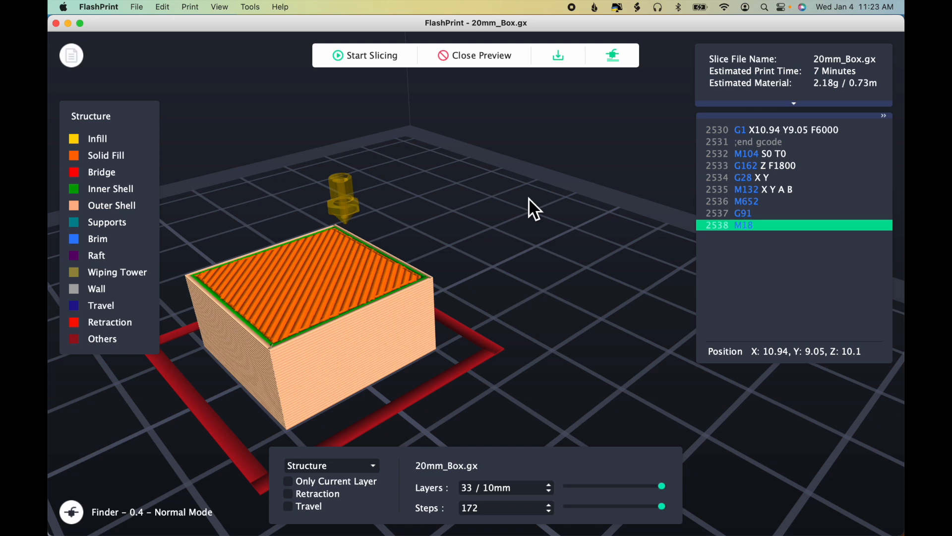
Save the sliced file to the USB drive as 20mm_Box_7m in gx format.
click(573, 58)
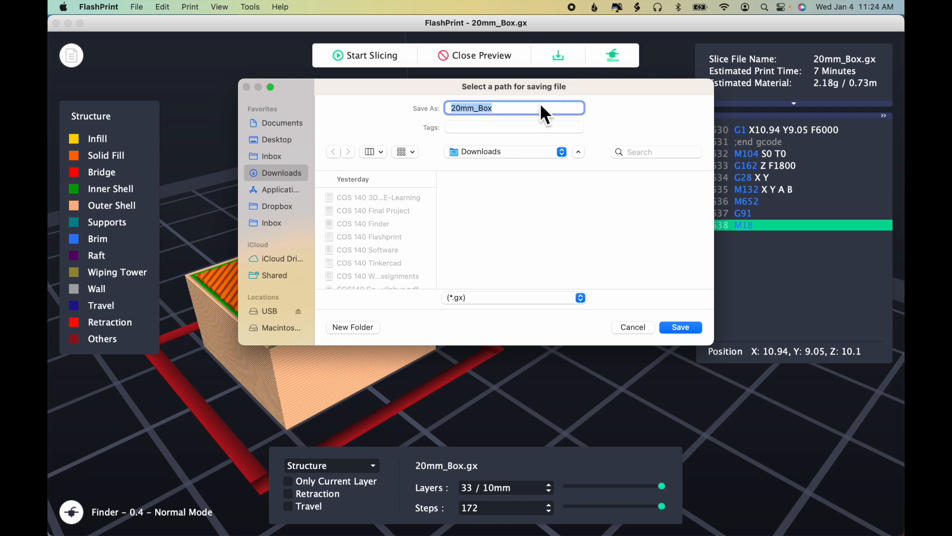
click(534, 115)
text(_7m)
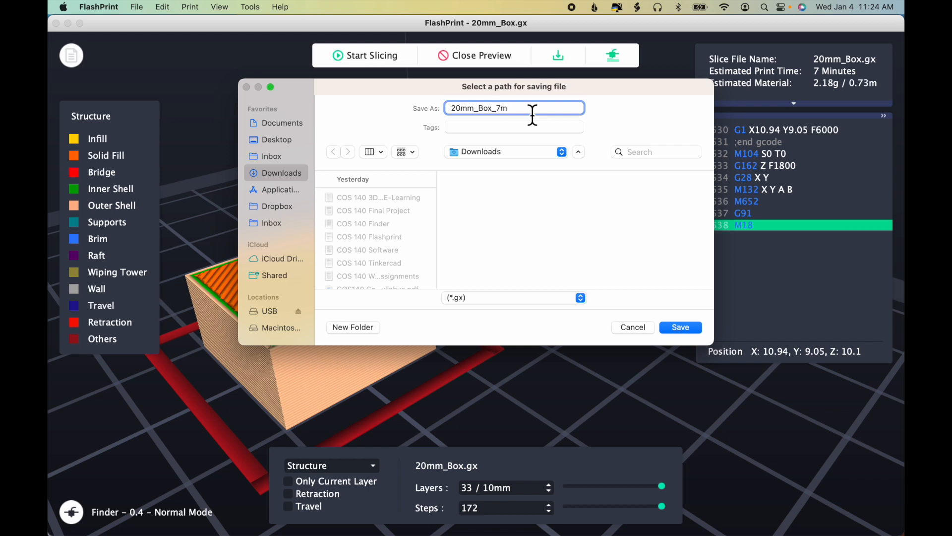
click(278, 316)
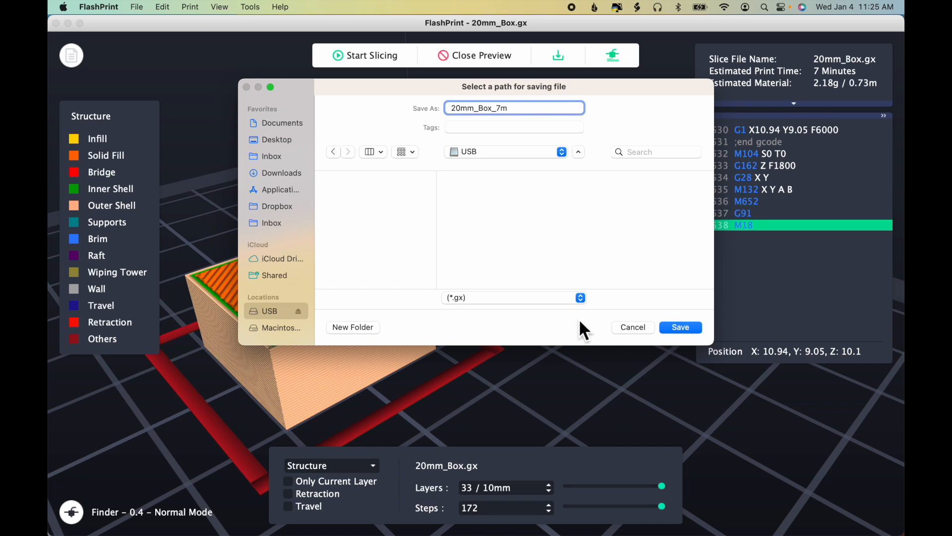
click(682, 328)
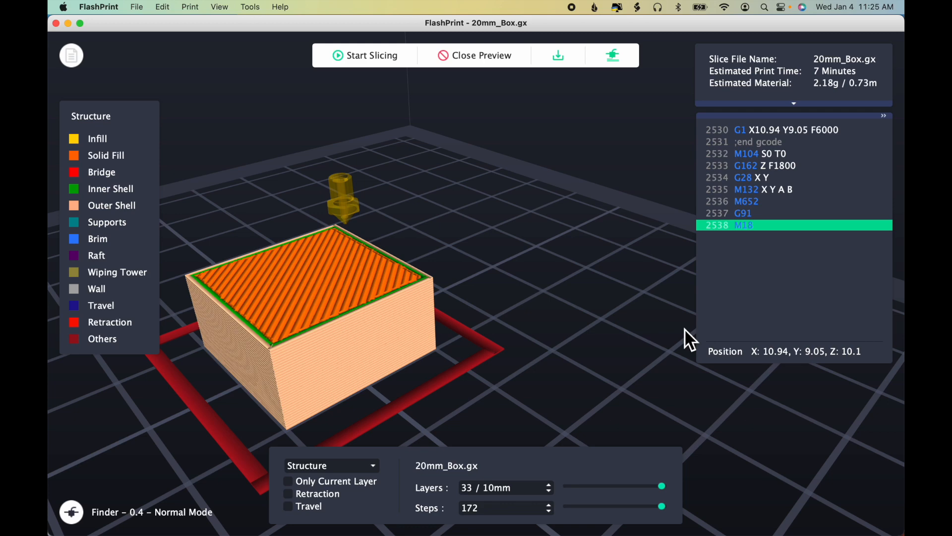
Switch to the macOS Finder, check 20mm_Box_7m.gx on the USB drive, and eject the drive.
key(super+Tab)
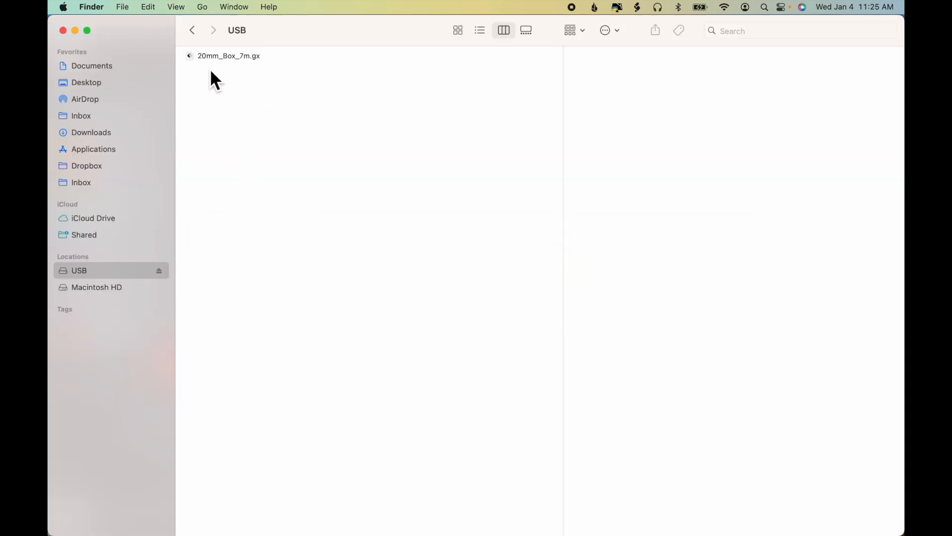
click(234, 59)
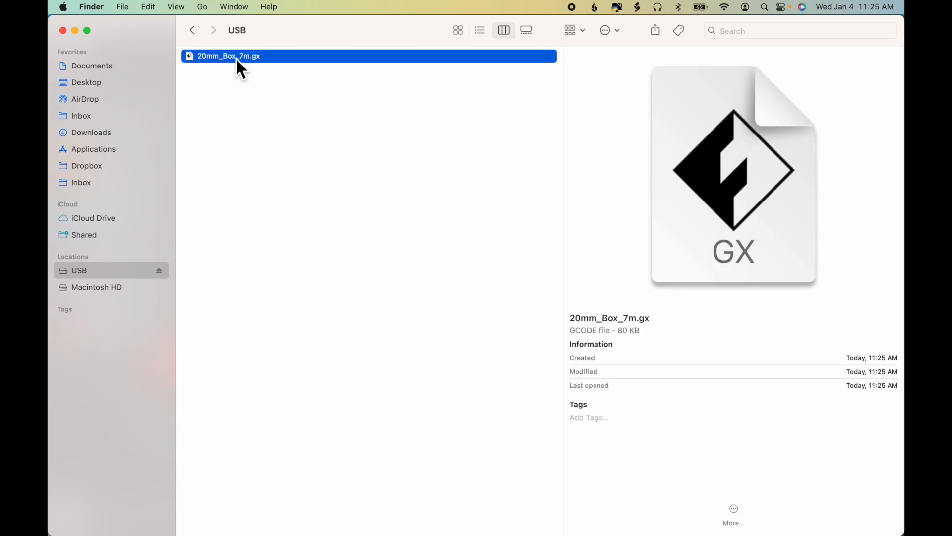
click(162, 273)
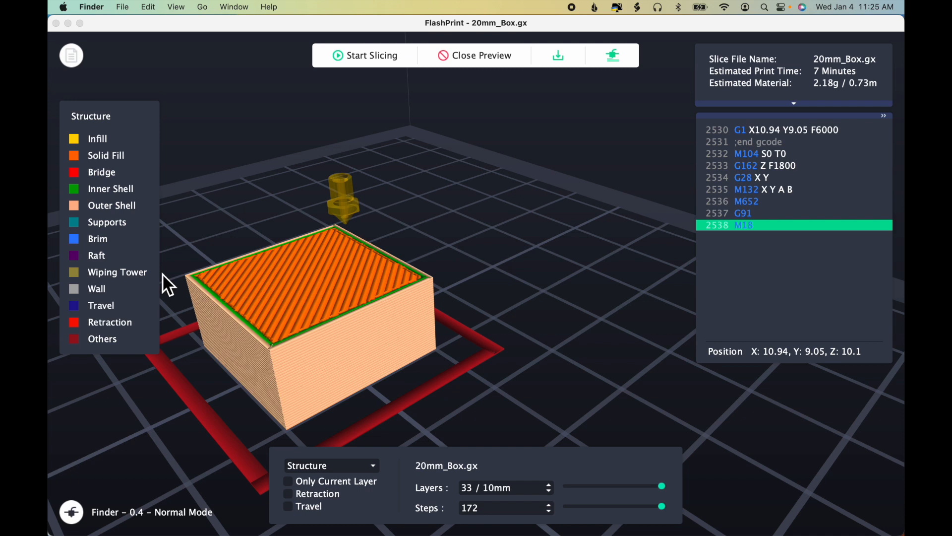